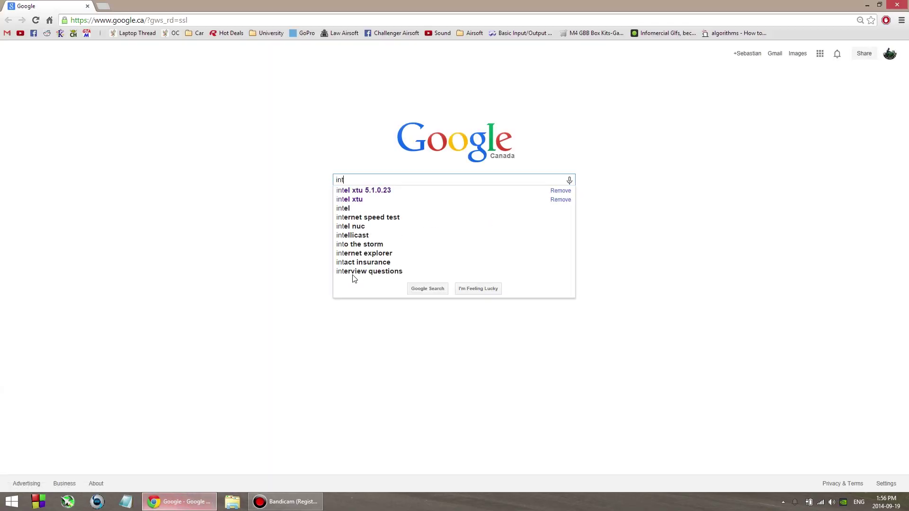
Search Google for 'intel xtu 5.1.0.23'.
text(el xtu )
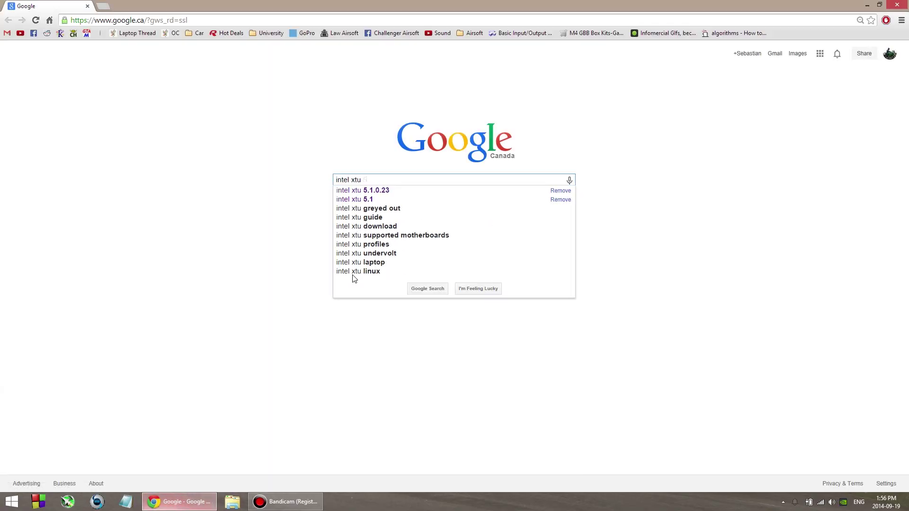
text(5.1.0.23)
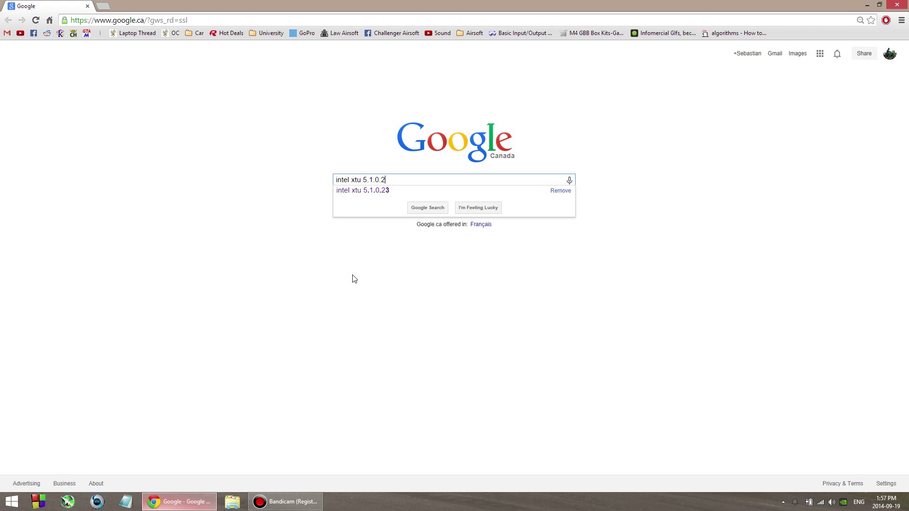
key(Return)
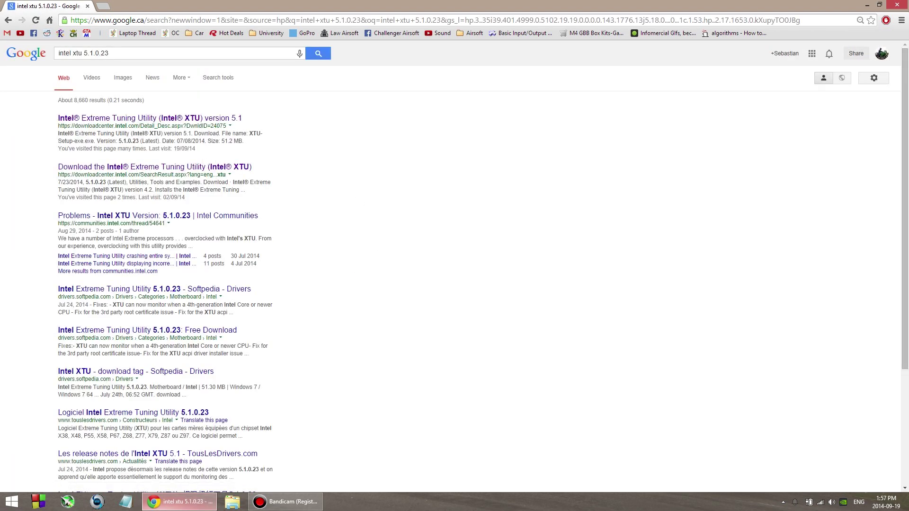
Open the Intel XTU 5.1 download page, accept the licence and keep the XTU-Setup-exe.exe download.
click(231, 120)
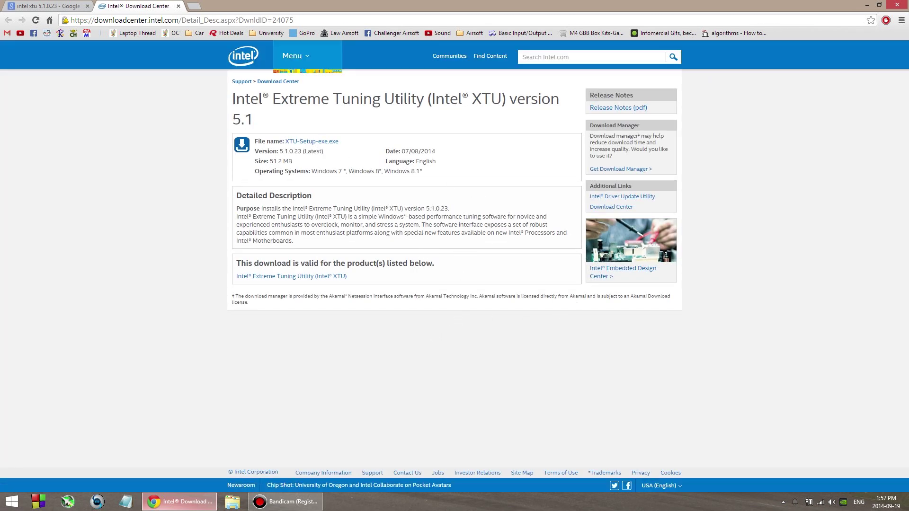
click(334, 142)
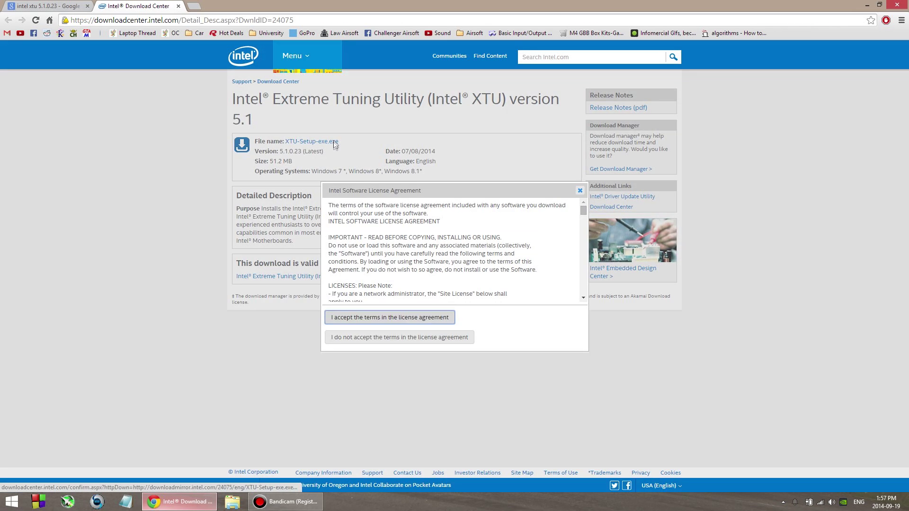
click(423, 327)
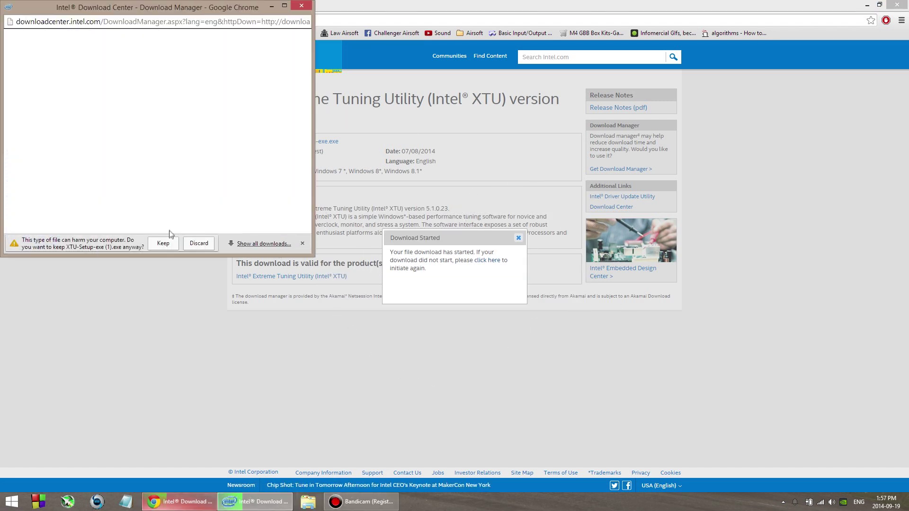
click(163, 243)
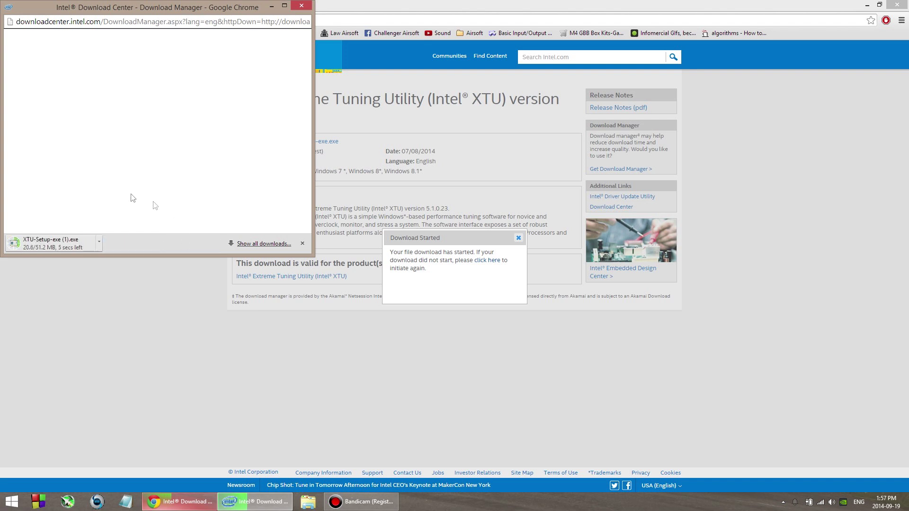
Cancel the in-progress installer download and close the window.
right_click(70, 244)
click(95, 302)
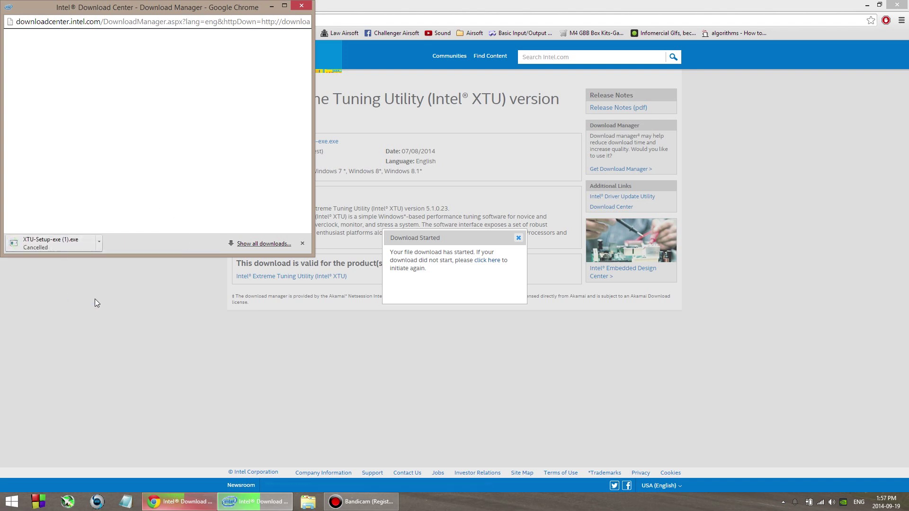
click(301, 6)
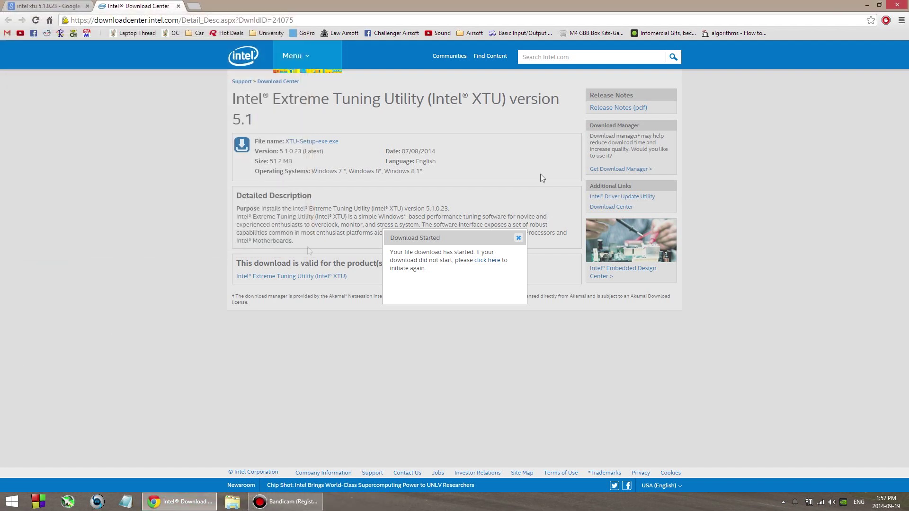
From the desktop, search 'intel' in Start and launch Intel Extreme Tuning Utility.
key(super+d)
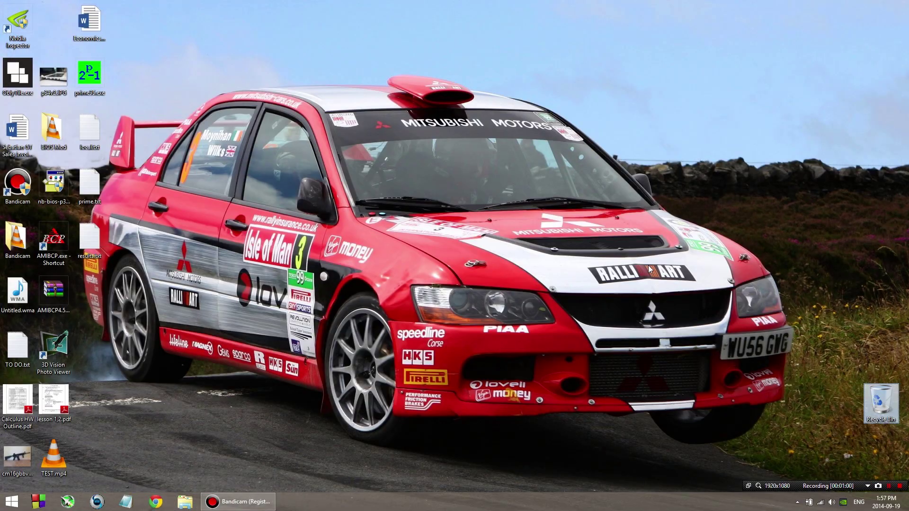
key(super)
text(intel(R) Extreme Tuning Utility)
key(Return)
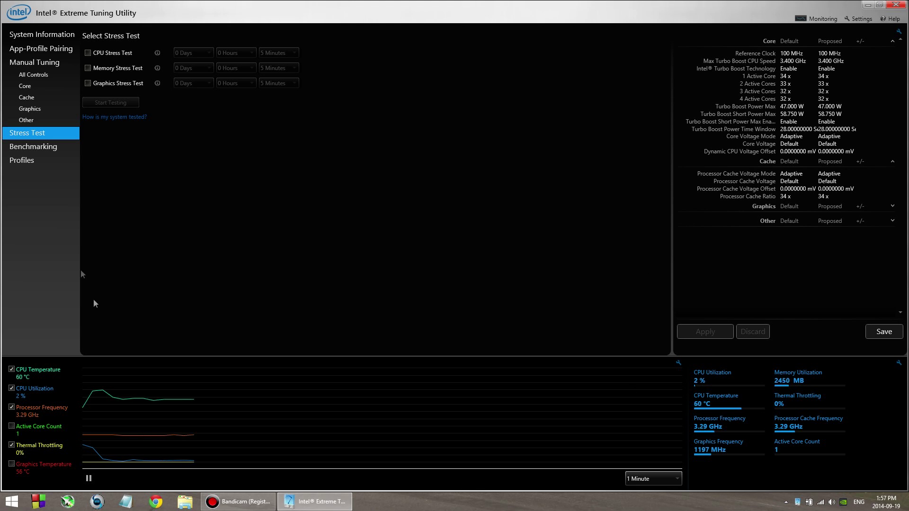
Go to Manual Tuning and toggle the CPU Temperature graph line off and back on.
click(34, 62)
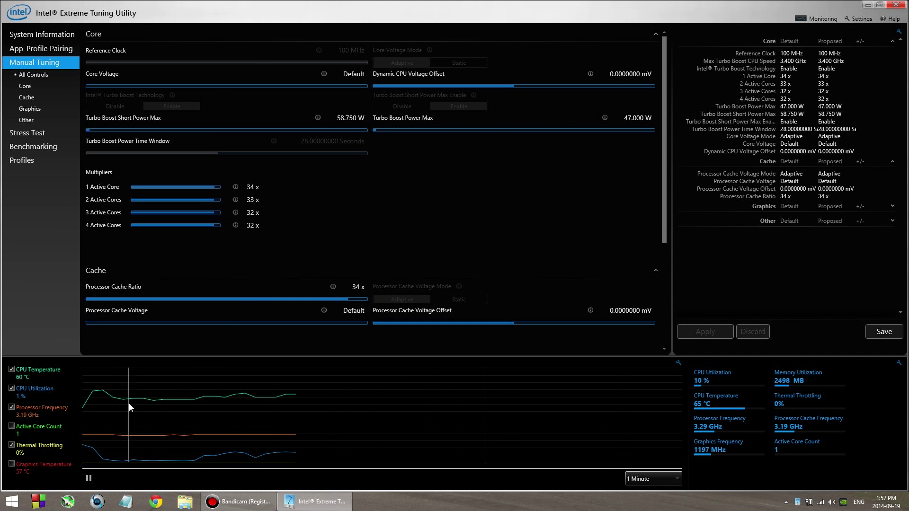
click(11, 368)
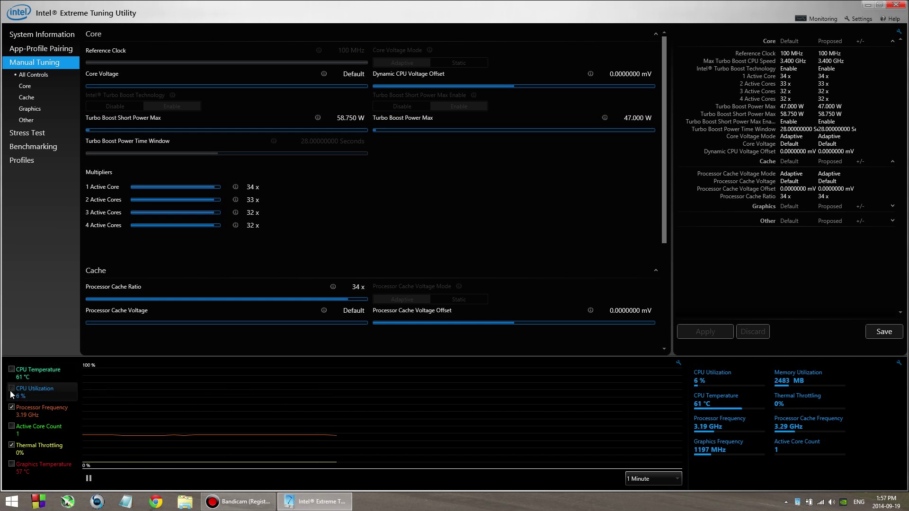
click(11, 369)
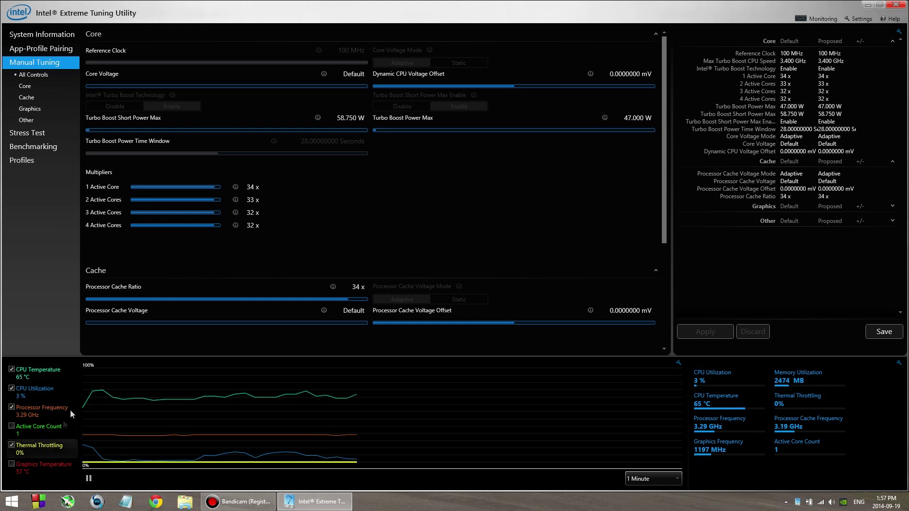
mouse_move(46, 372)
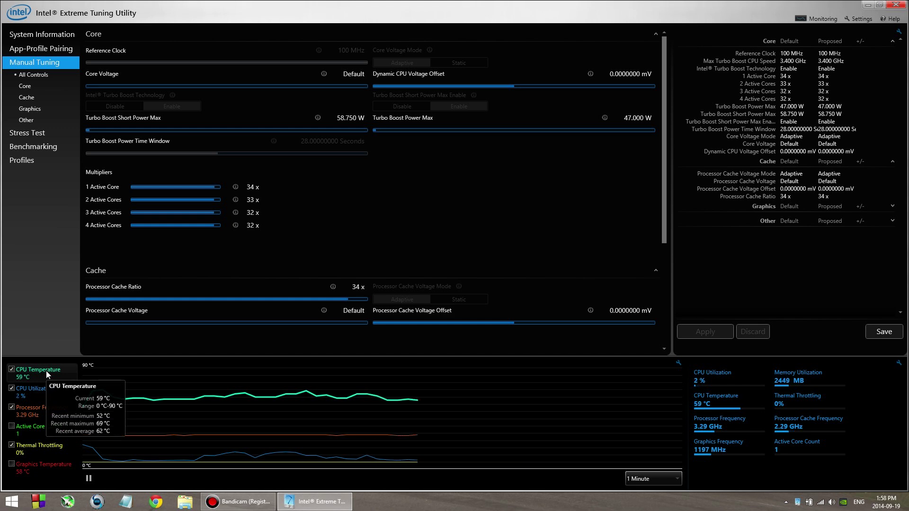
Try 3 and 10 Minutes graph ranges, settle on 1 Minute, and highlight CPU Utilization.
click(632, 481)
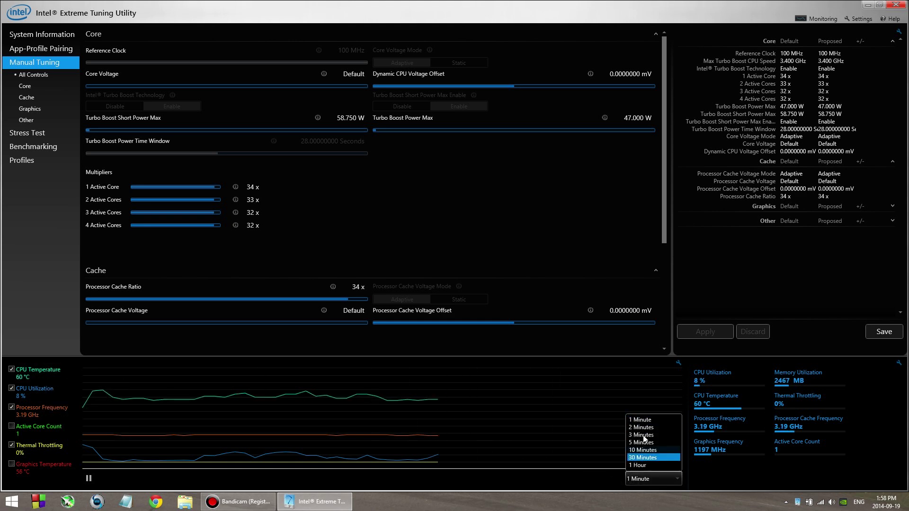
click(642, 435)
click(649, 473)
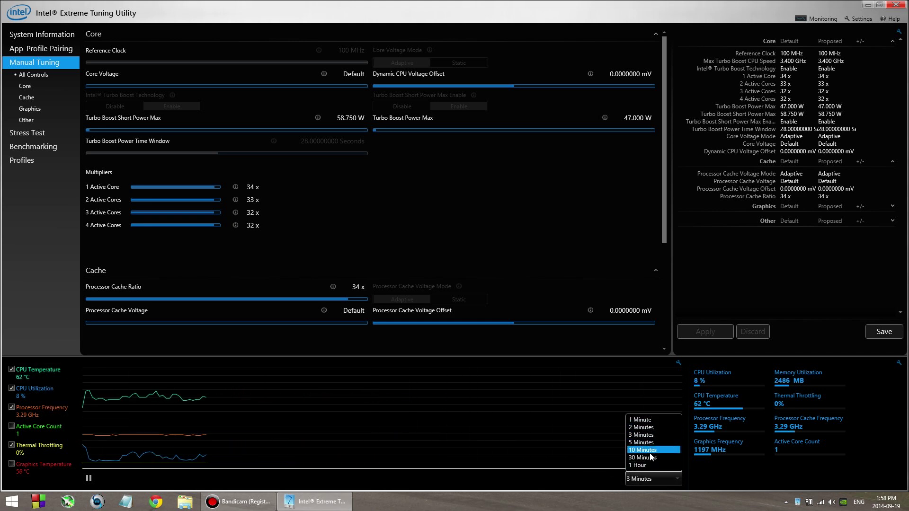
click(648, 449)
click(644, 479)
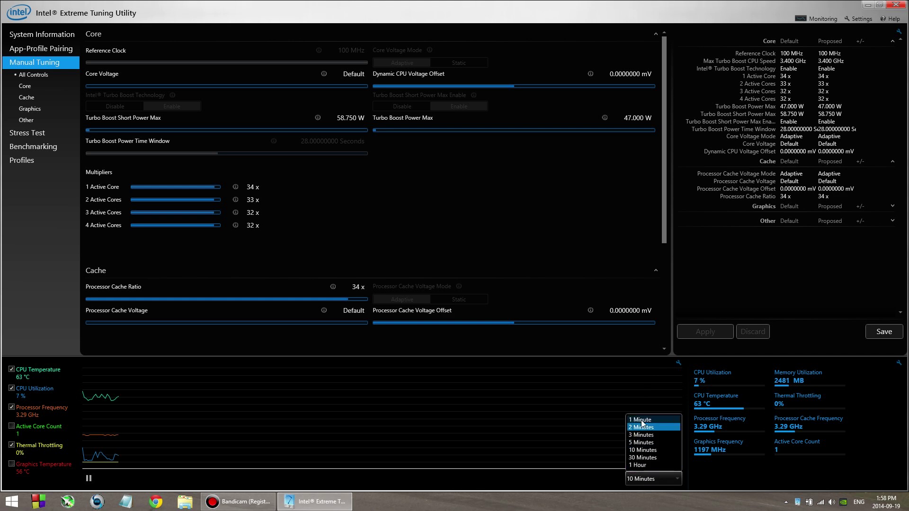
click(646, 419)
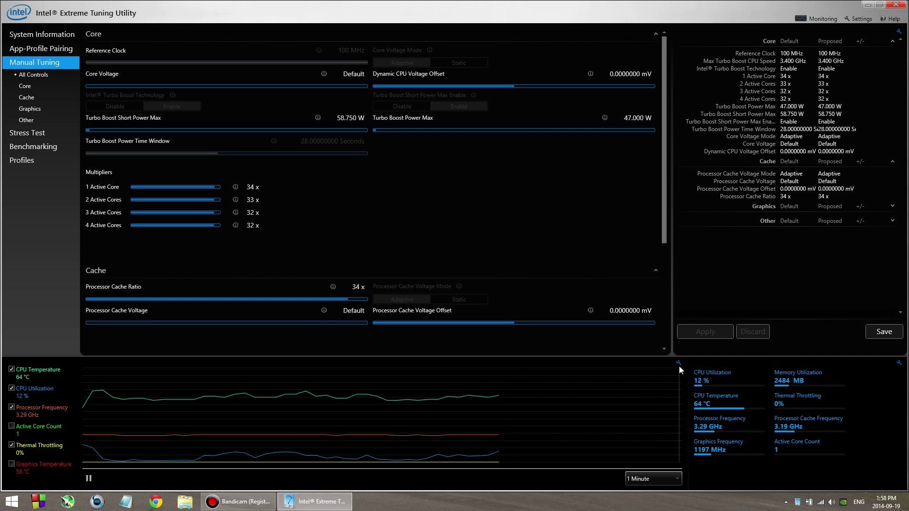
click(34, 392)
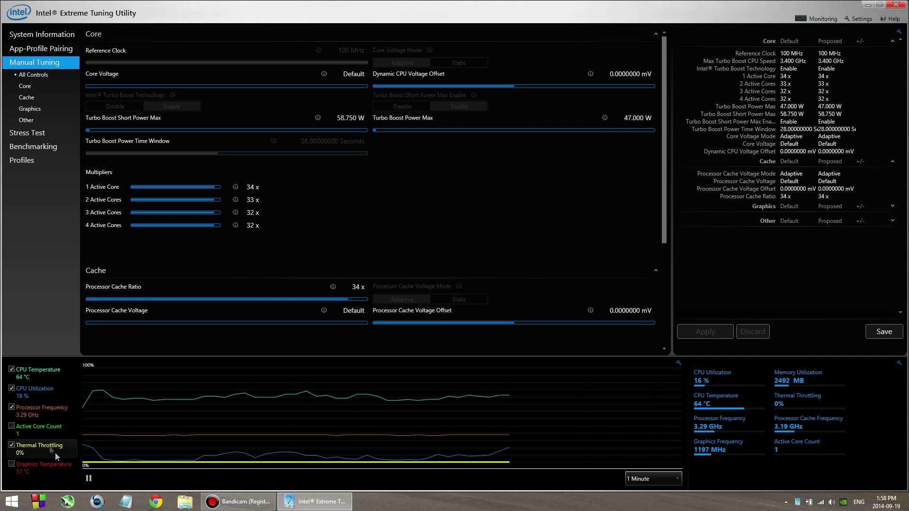
click(678, 362)
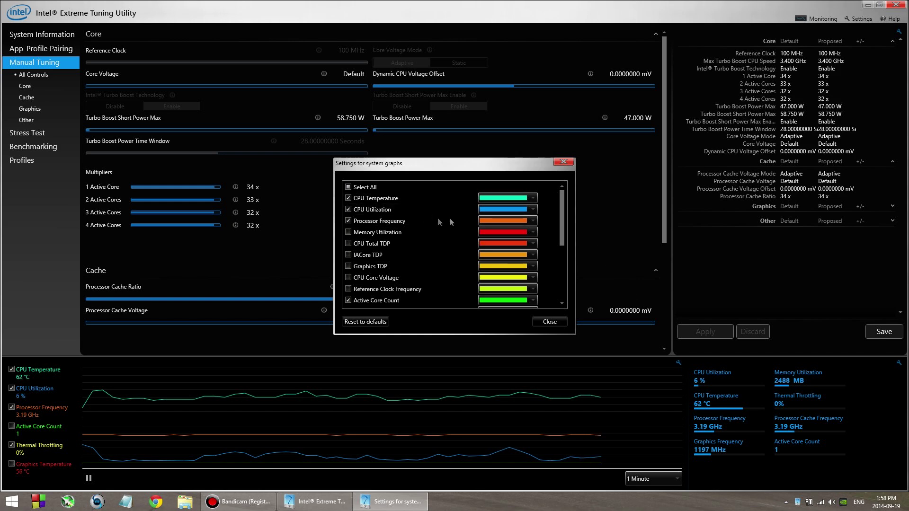
scroll(566, 218, down, 3)
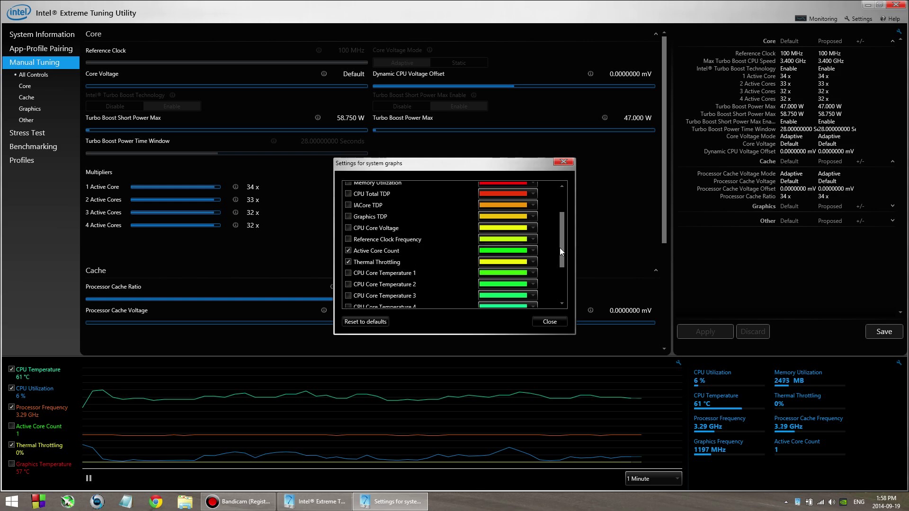
drag(562, 264, 562, 296)
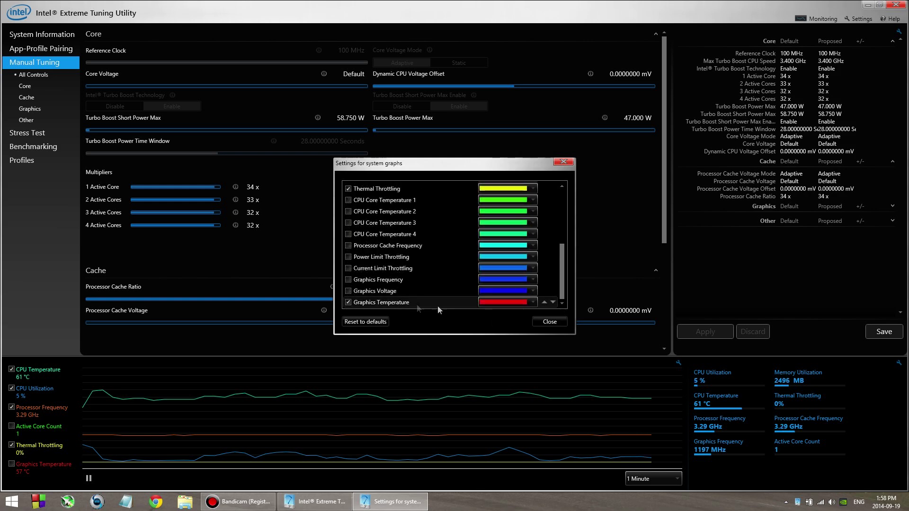
click(550, 322)
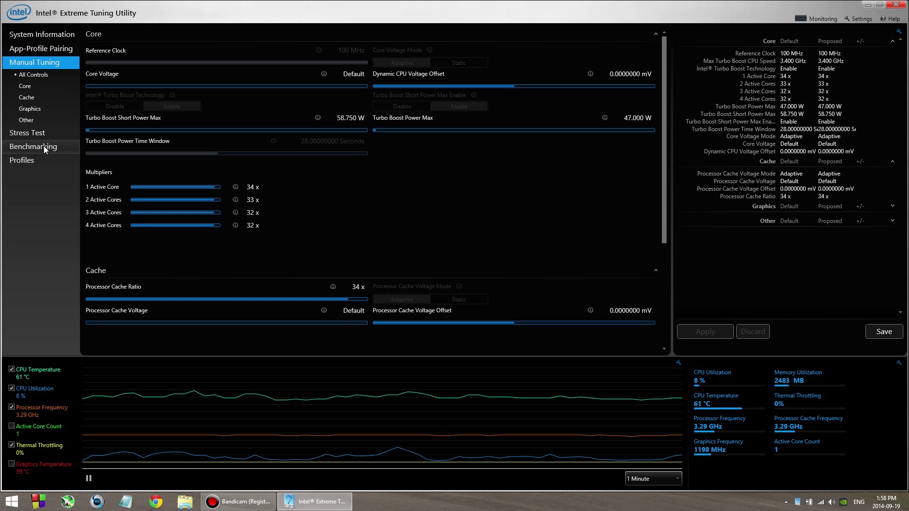
Run the 5-minute CPU Stress Test from the Stress Test page.
click(43, 133)
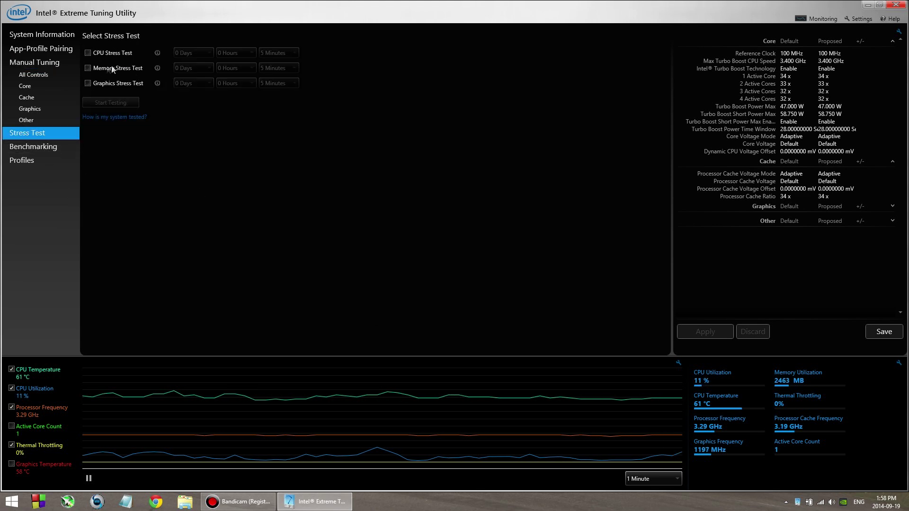
click(87, 53)
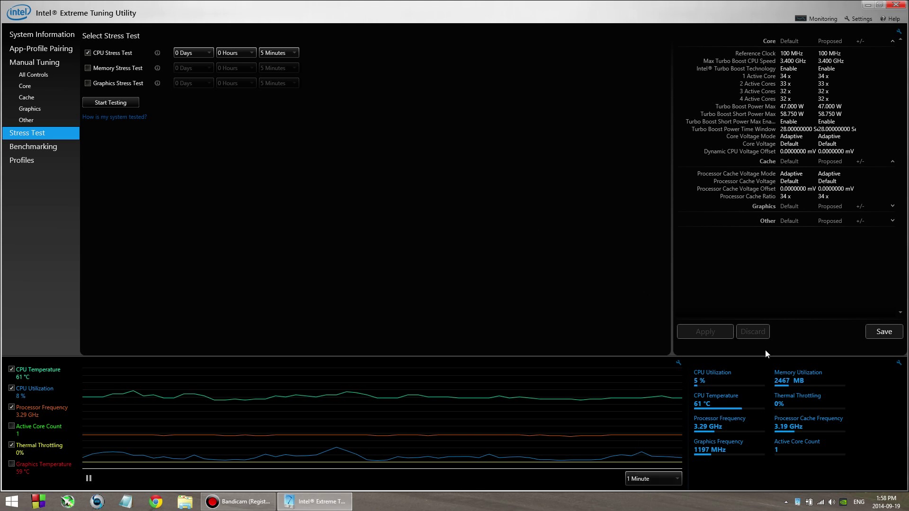
click(127, 107)
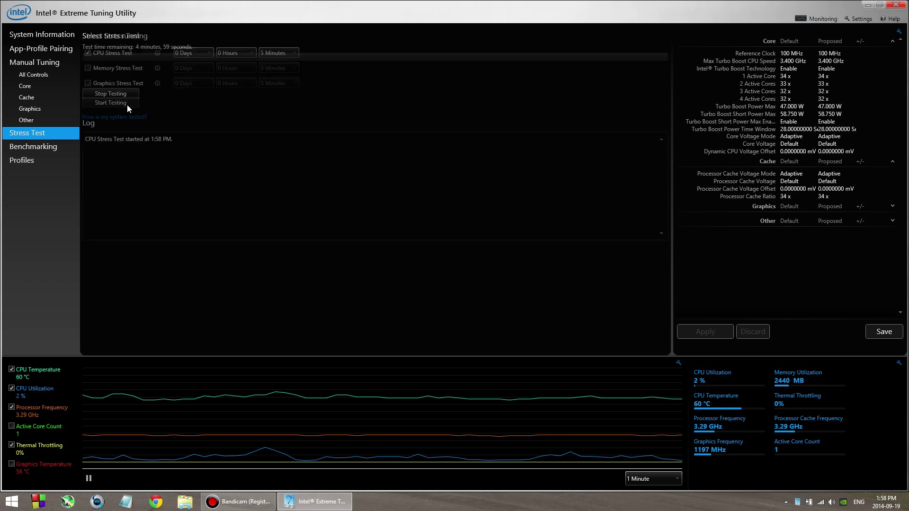
click(658, 480)
click(646, 442)
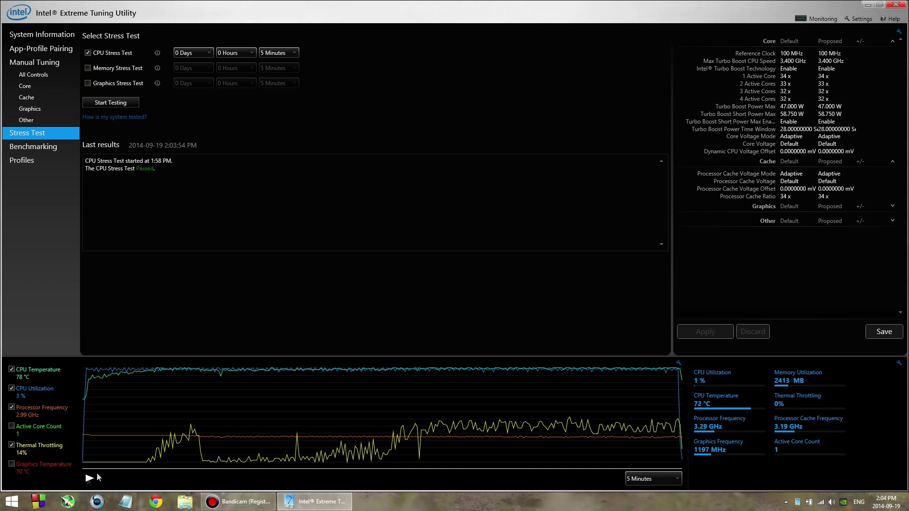
drag(313, 357, 312, 241)
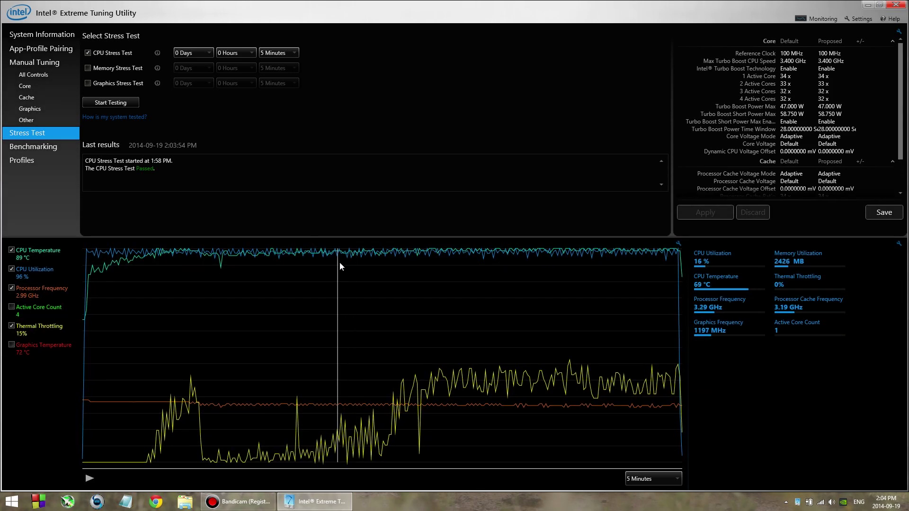
mouse_move(41, 327)
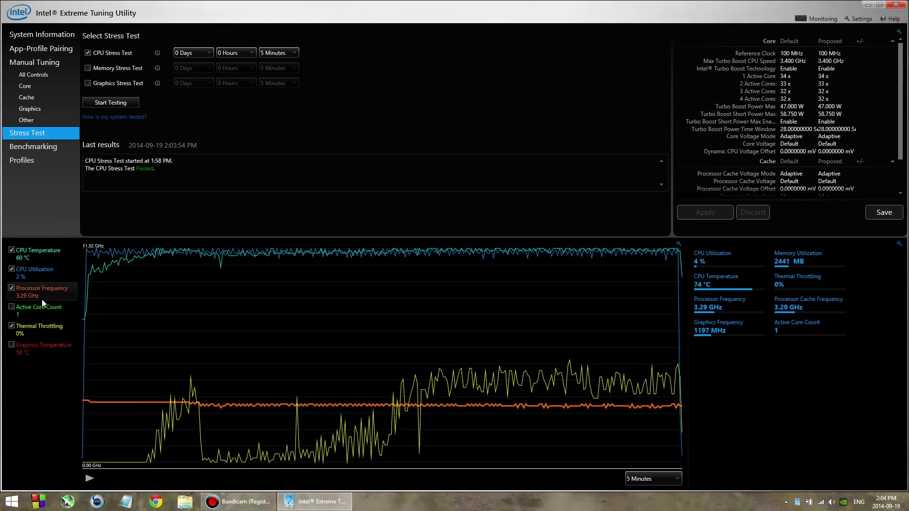
mouse_move(48, 296)
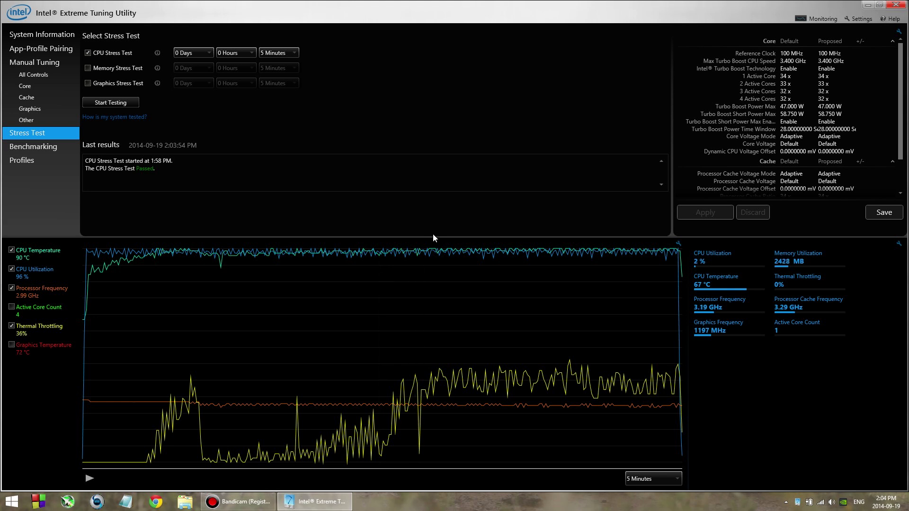
Set Gigabyte Smart Manager's Fan Tweak to Max Fan, close it, and resume XTU's live graphs.
drag(433, 239, 433, 299)
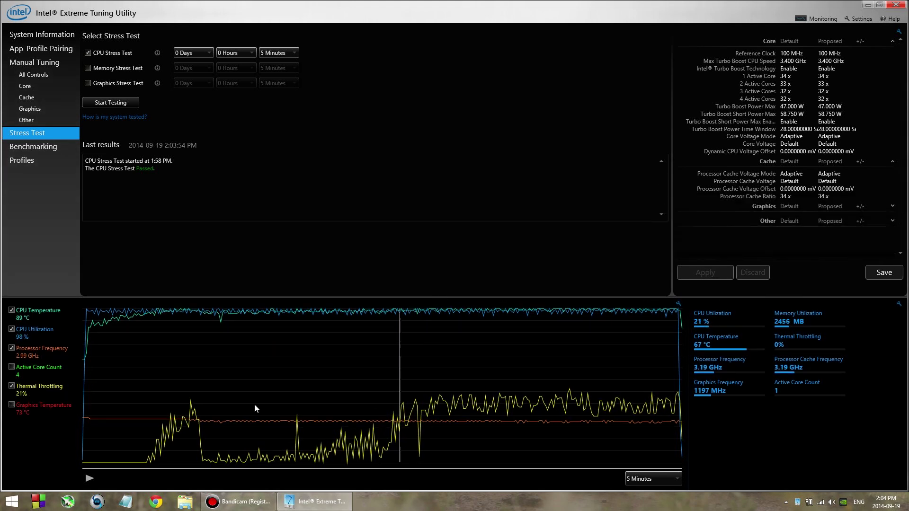
click(94, 505)
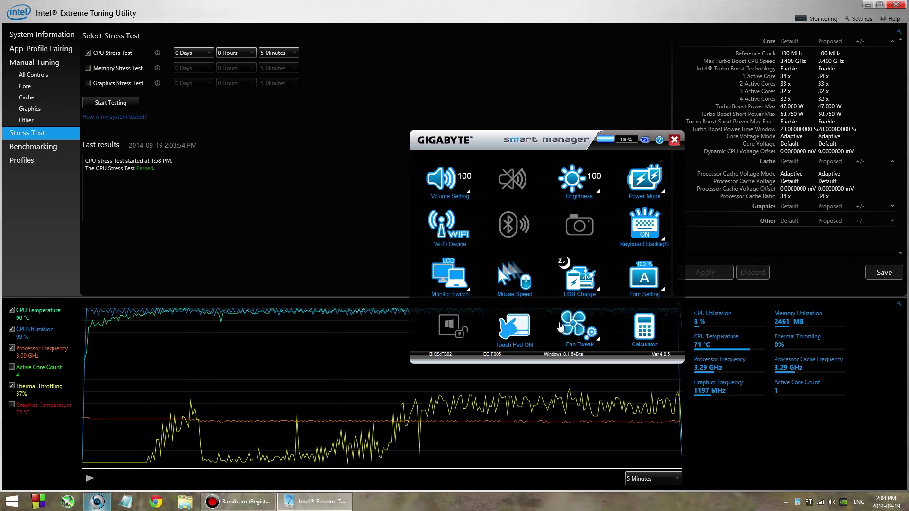
click(578, 326)
click(643, 388)
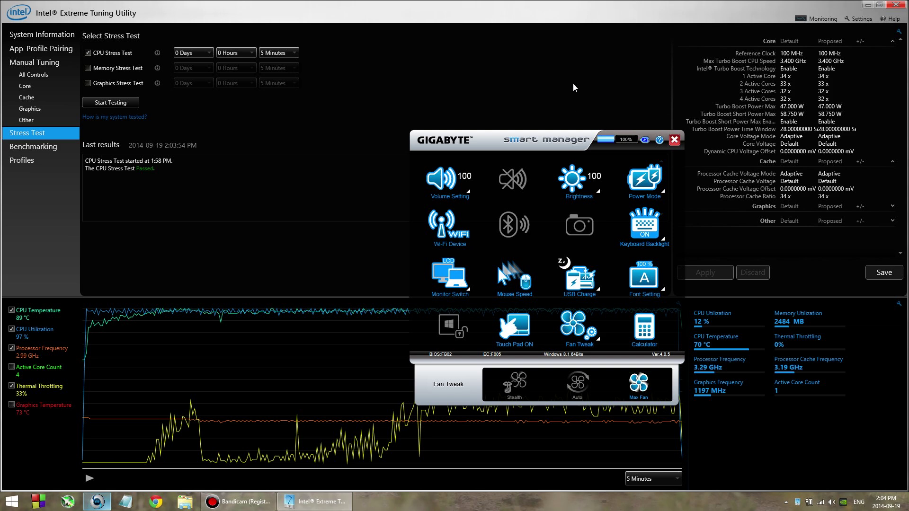
click(674, 139)
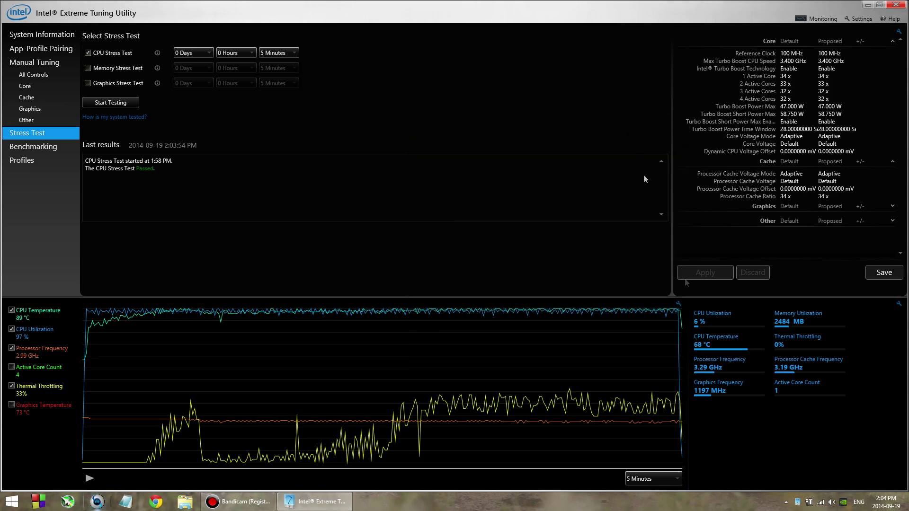
click(89, 478)
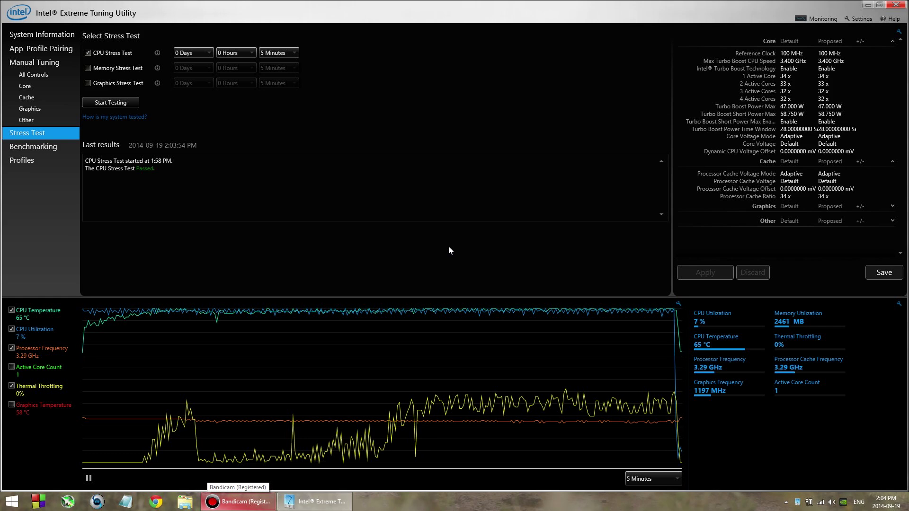
click(34, 62)
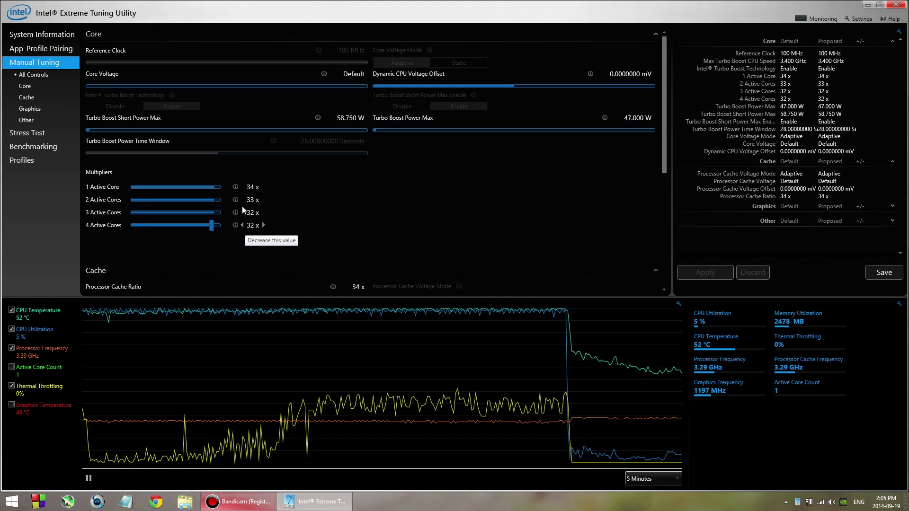
Step the 3 Active Cores multiplier down from 32x to 27x, also lowering 4 cores.
click(242, 212)
click(243, 212)
click(243, 212)
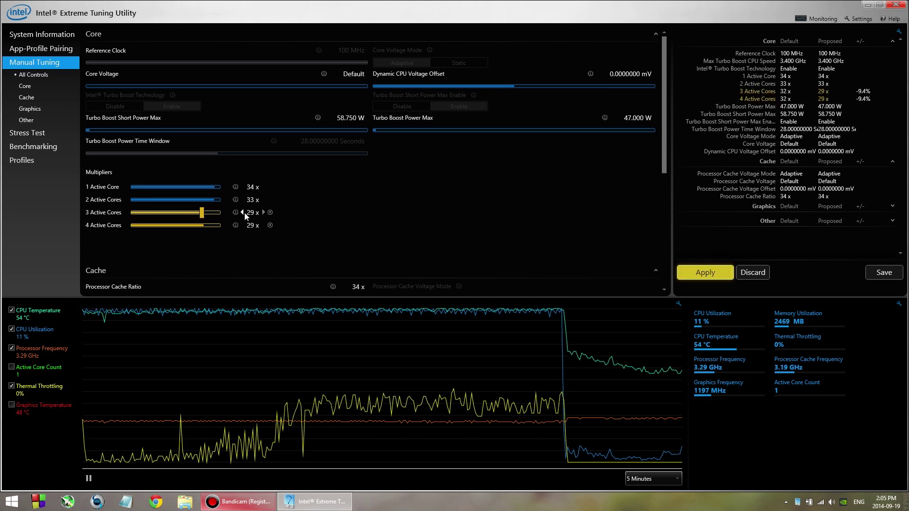
click(242, 212)
click(245, 212)
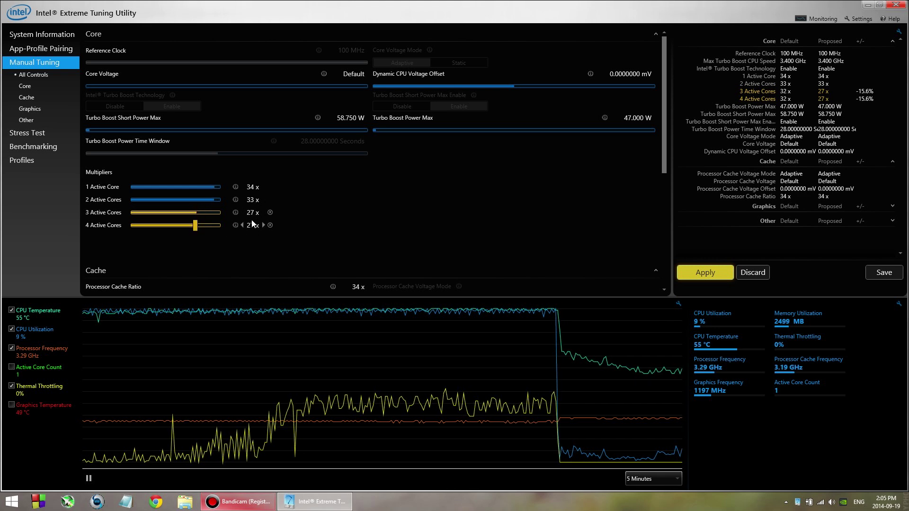
mouse_move(255, 215)
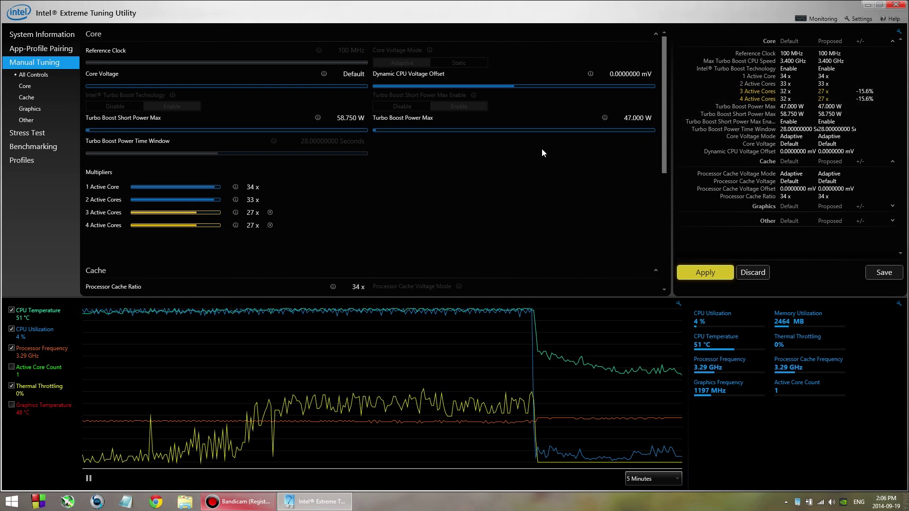
Choose -60.5468750 mV from the Dynamic CPU Voltage Offset dropdown.
click(628, 76)
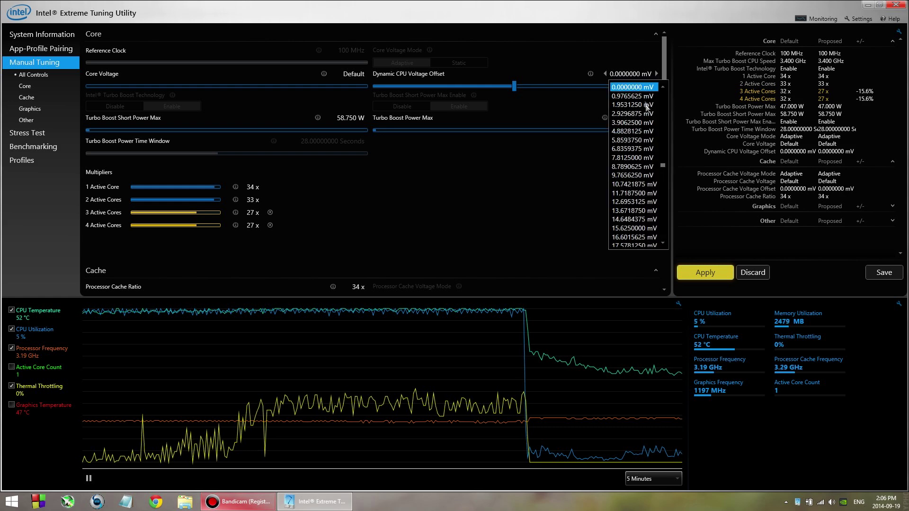
scroll(642, 204, down, 7)
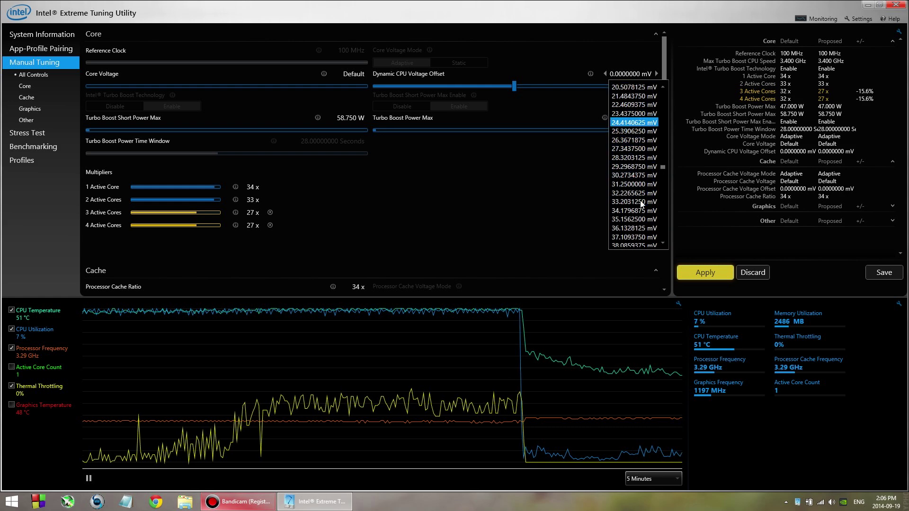
scroll(639, 199, up, 7)
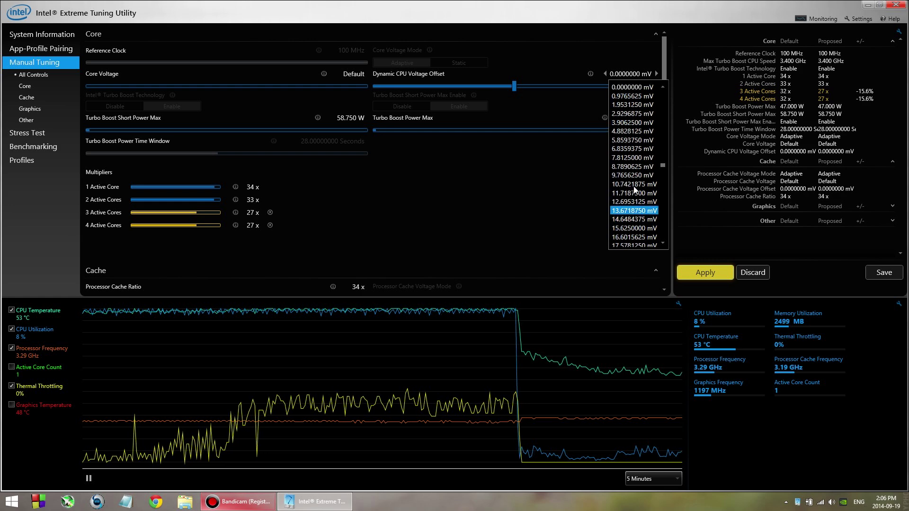
scroll(636, 198, up, 16)
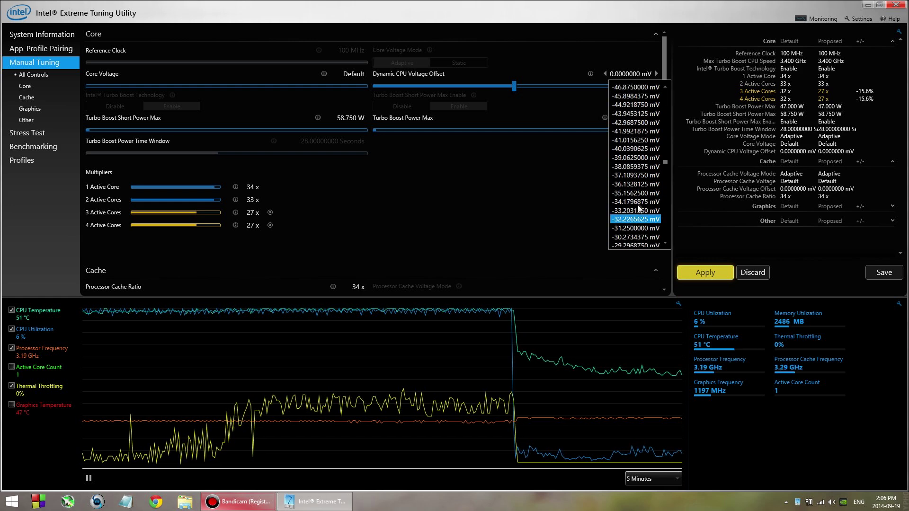
scroll(638, 206, up, 7)
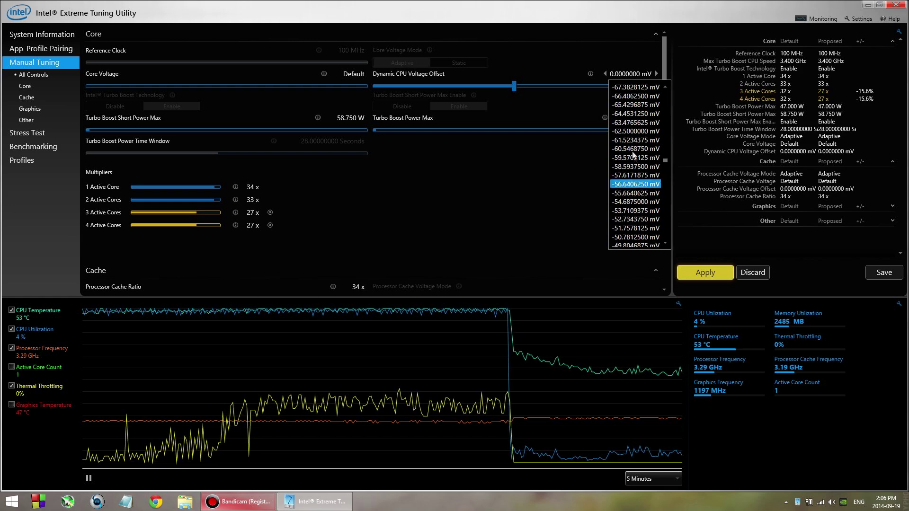
click(635, 149)
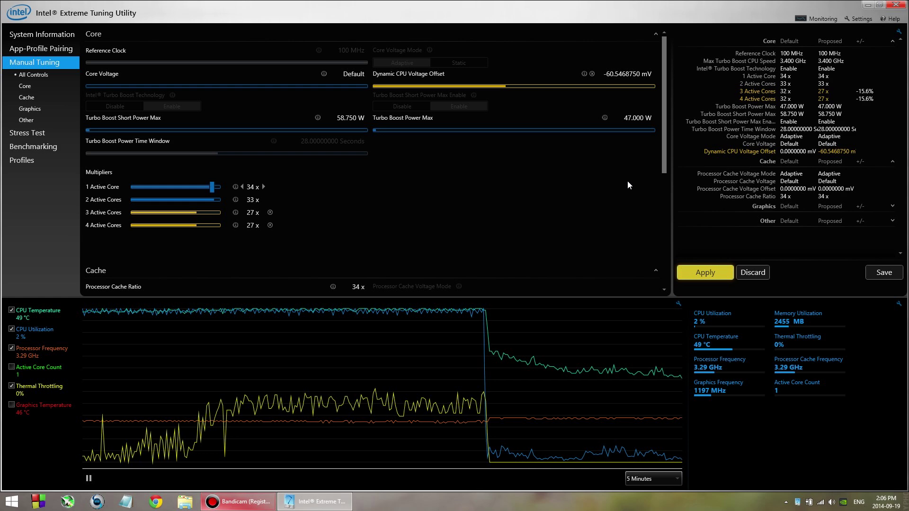
click(98, 503)
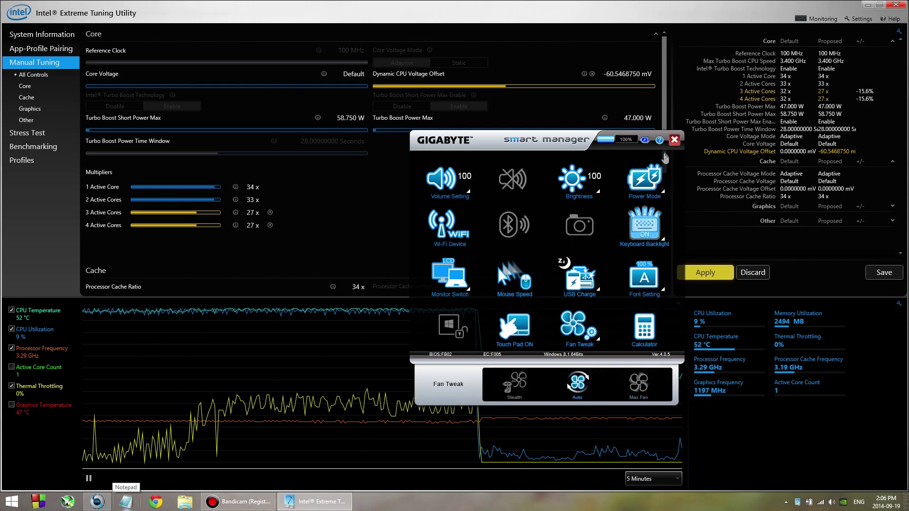
click(674, 140)
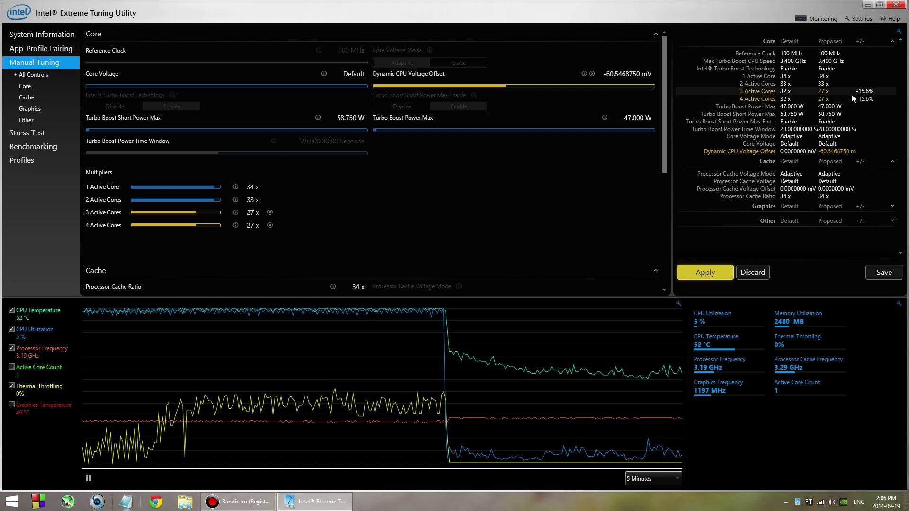
Apply the pending 27x multipliers and -60.5468750 mV offset, then go to Stress Test.
click(705, 273)
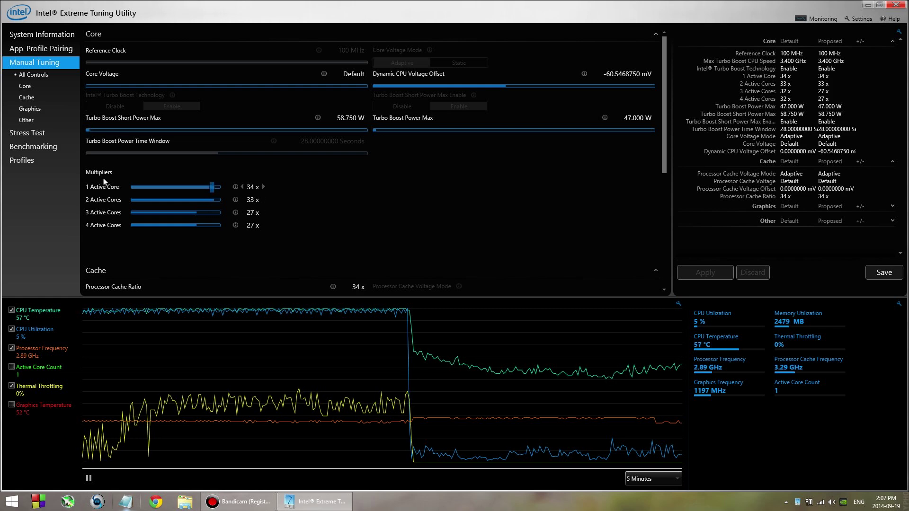
click(53, 133)
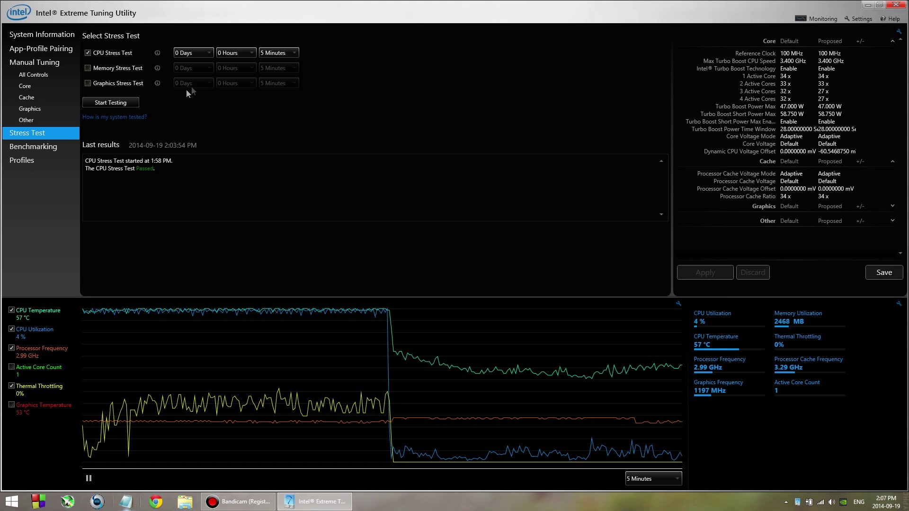
Start the 5-minute CPU stress test with the new 27x and -60.5 mV settings.
click(121, 105)
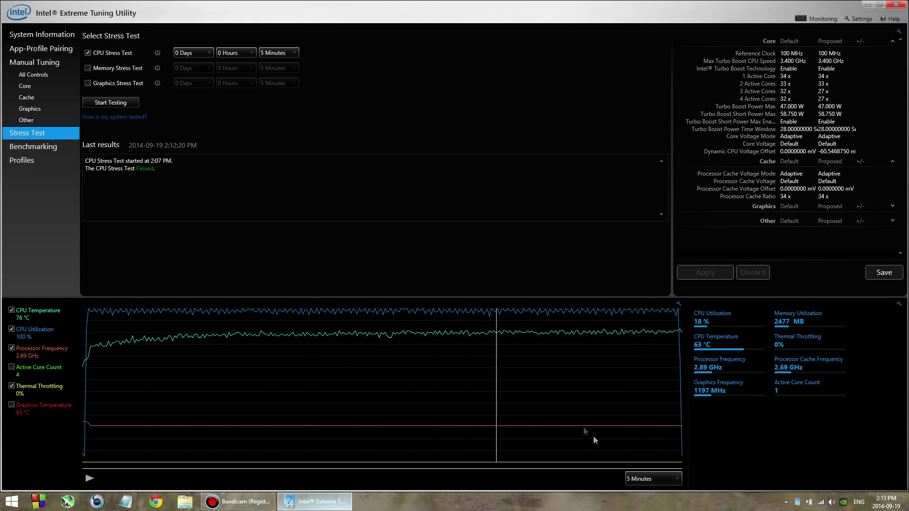
Widen the graph span to 10 then 30 Minutes and drag the splitter up to enlarge the panel.
click(656, 479)
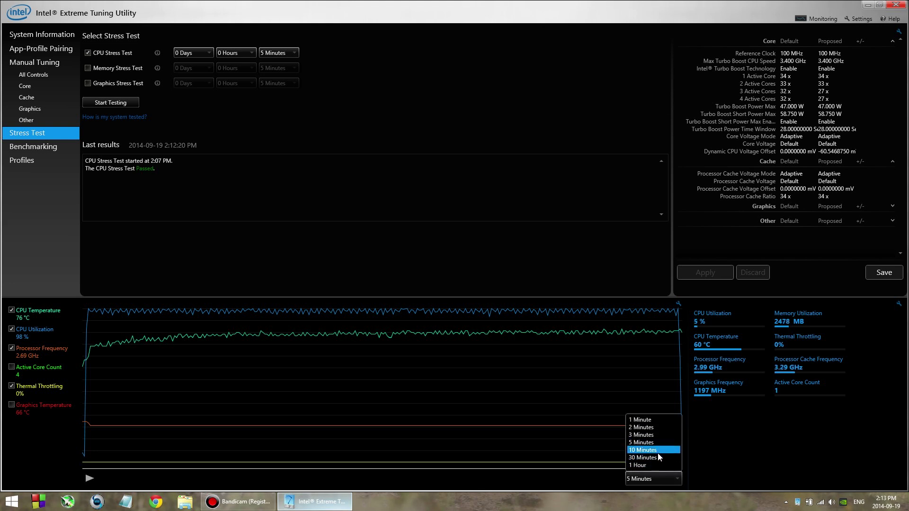
click(657, 450)
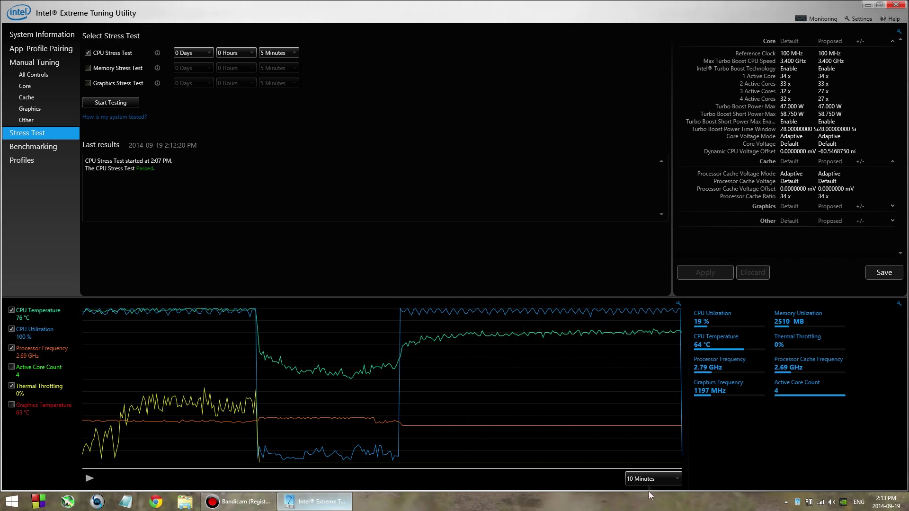
click(649, 479)
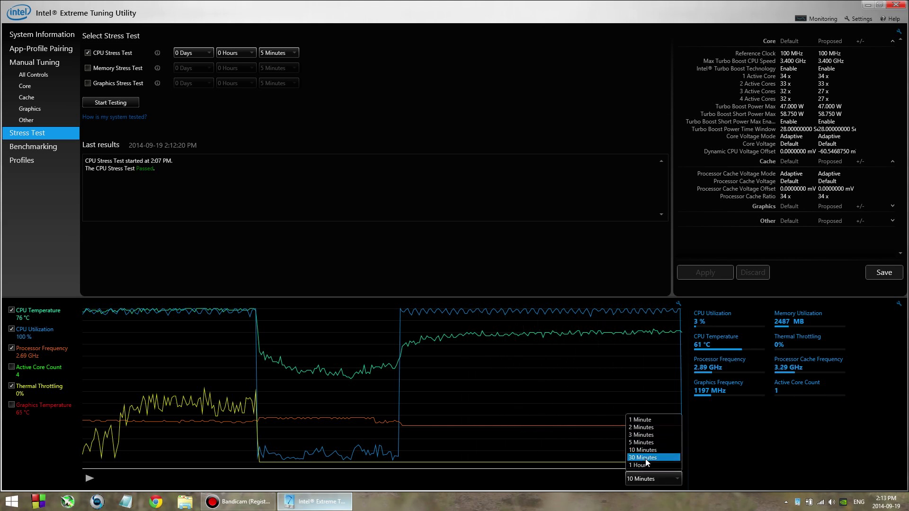
click(643, 457)
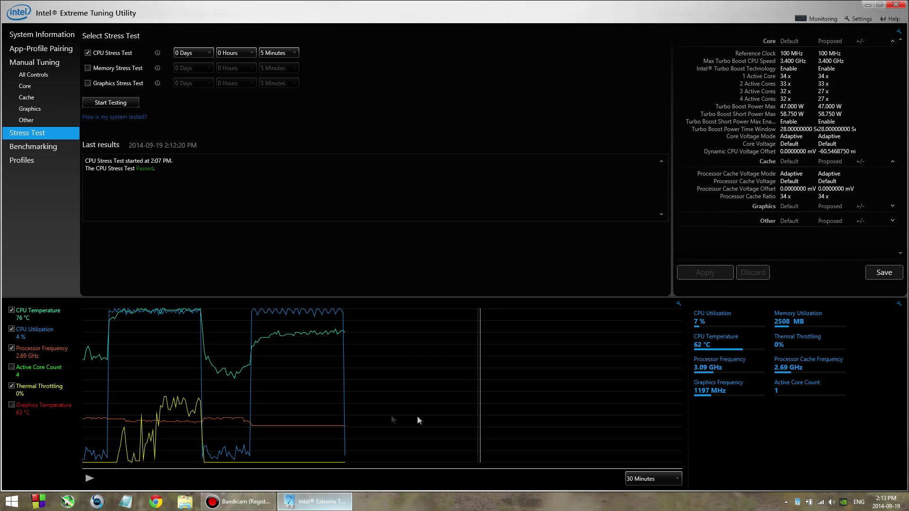
drag(517, 297, 557, 144)
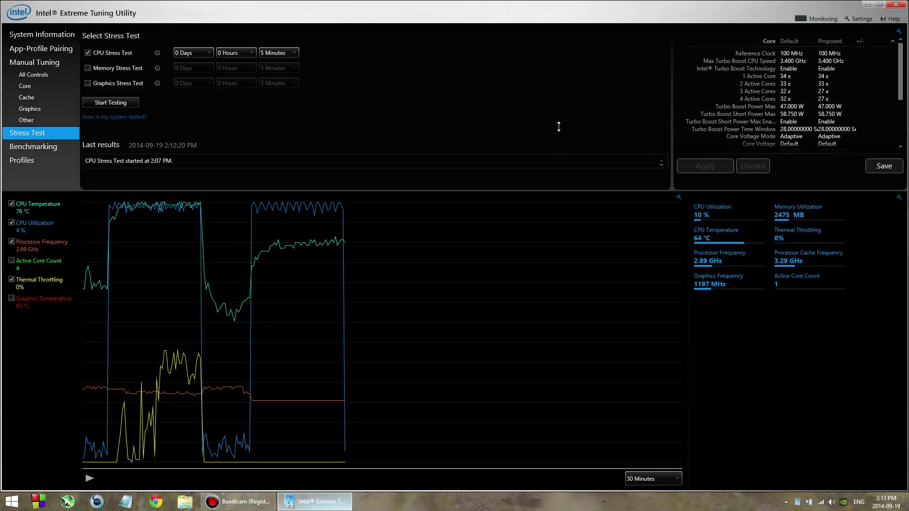